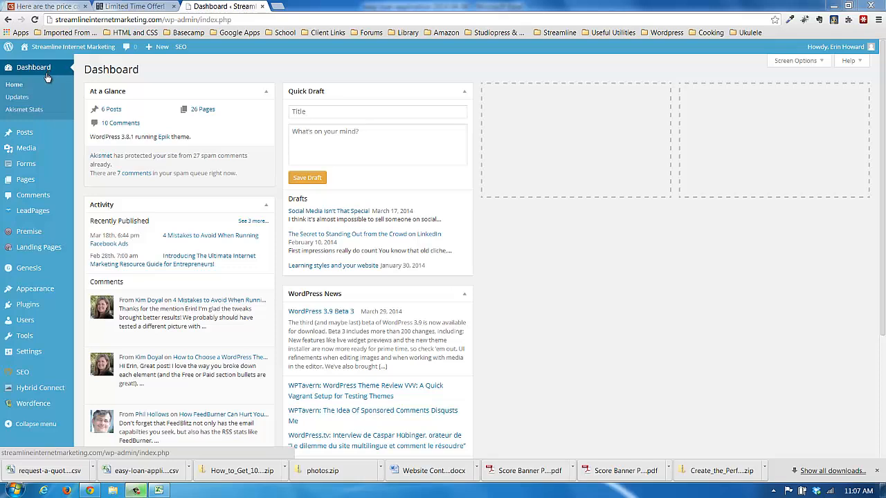
Open the Import/Export page for Forms, review its Export Forms and Import Forms sections, and return to Export Entries
mouse_move(19, 167)
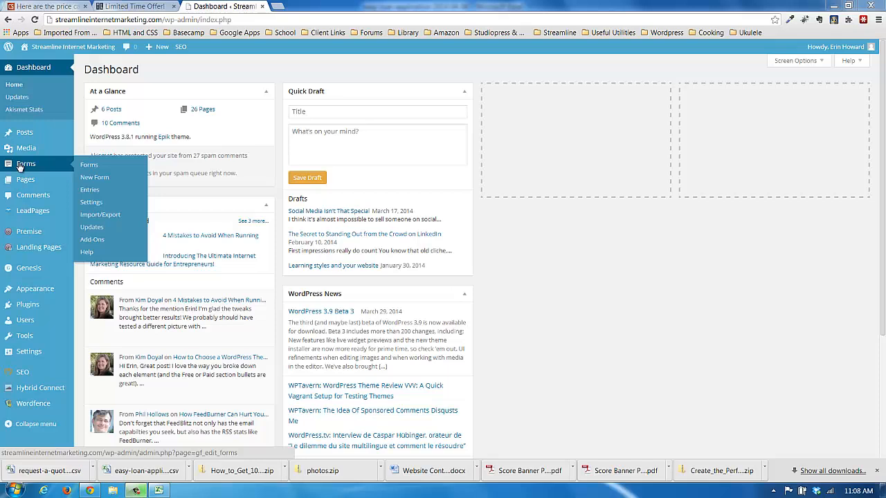
click(101, 216)
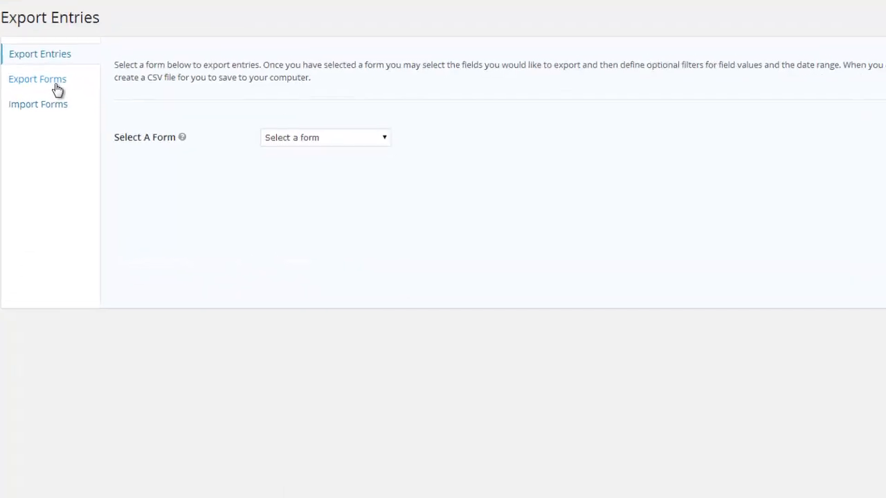
click(44, 78)
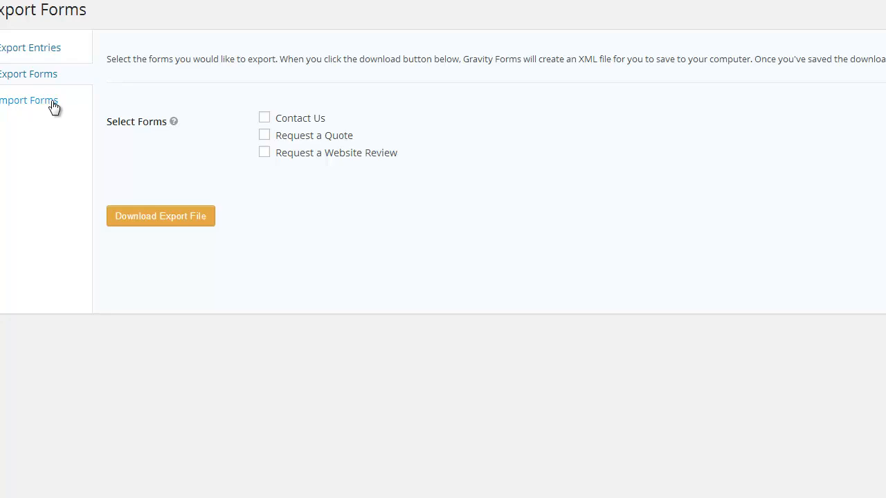
click(54, 106)
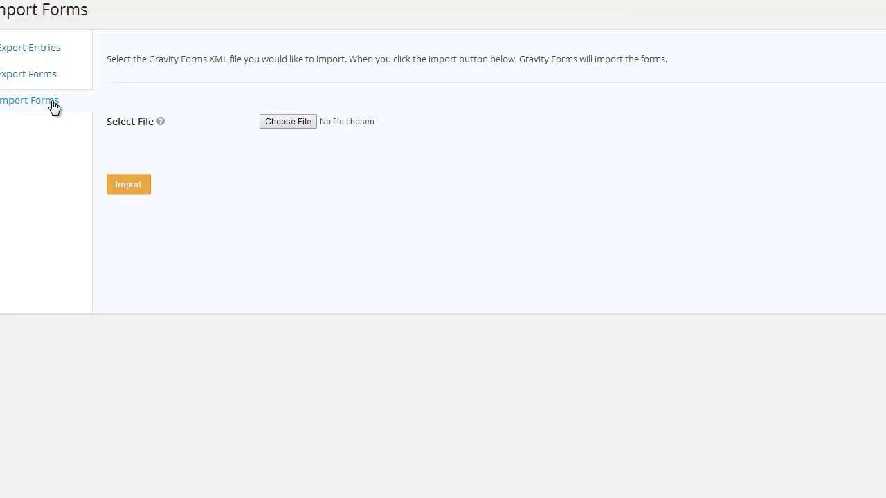
click(46, 50)
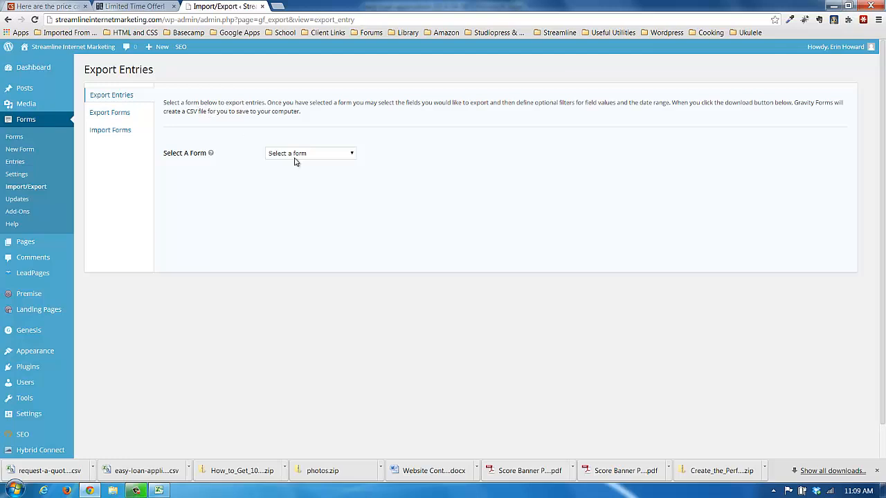
Choose the Request a Quote form and include all fields except Payment Amount, Payment Date, Payment Status and Post Id
click(352, 157)
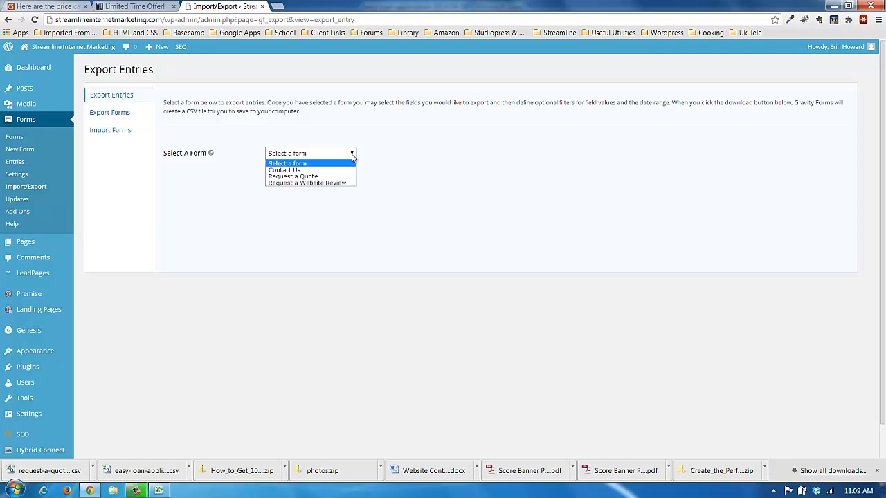
click(297, 177)
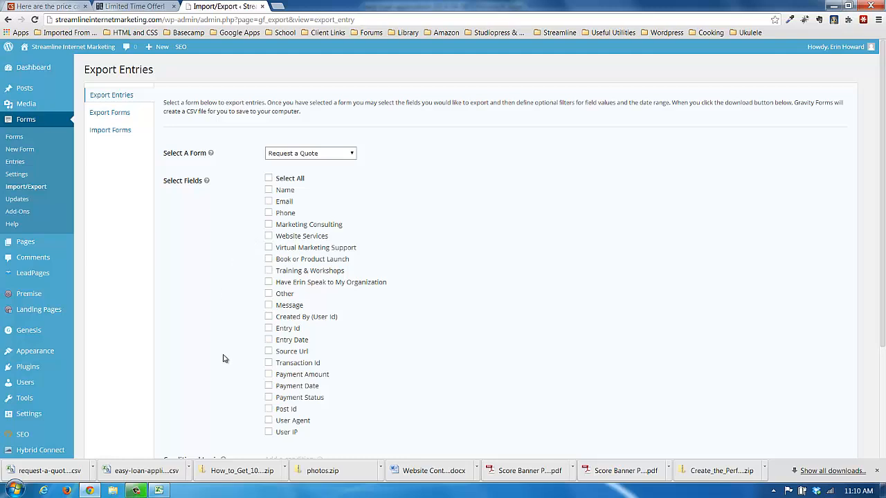
click(269, 179)
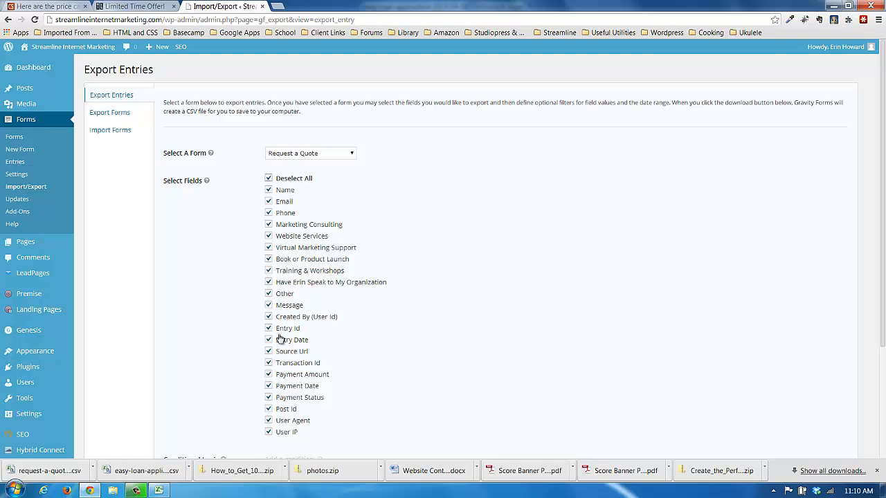
click(269, 376)
click(270, 388)
click(269, 398)
click(269, 409)
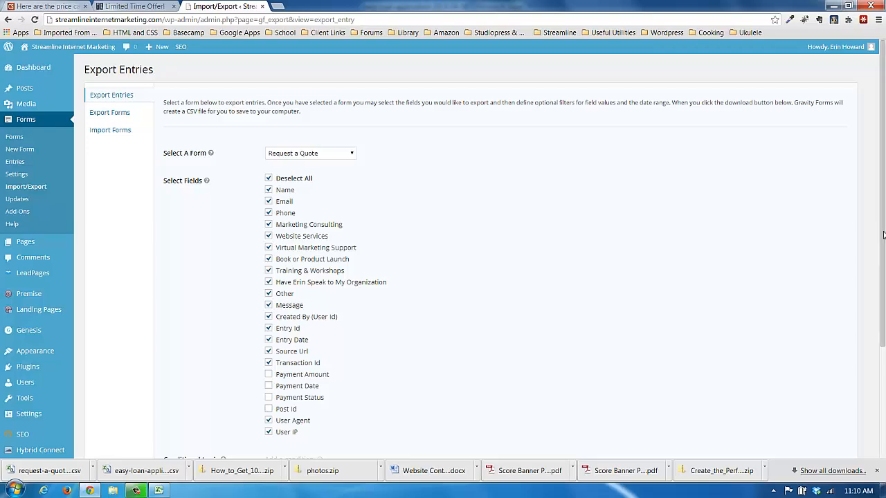
Try a conditional logic rule exporting only entries whose Email contains gmail.com, and remove the rule
scroll(881, 236, down, 1)
scroll(881, 236, down, 2)
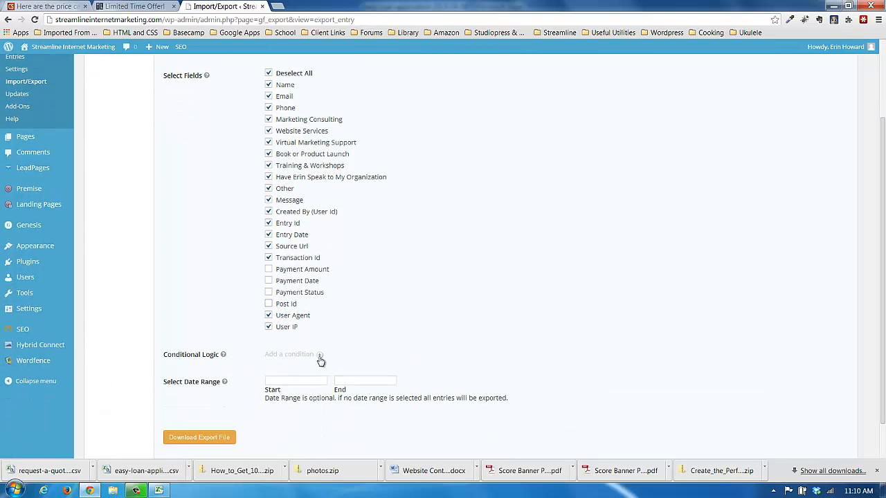
click(320, 356)
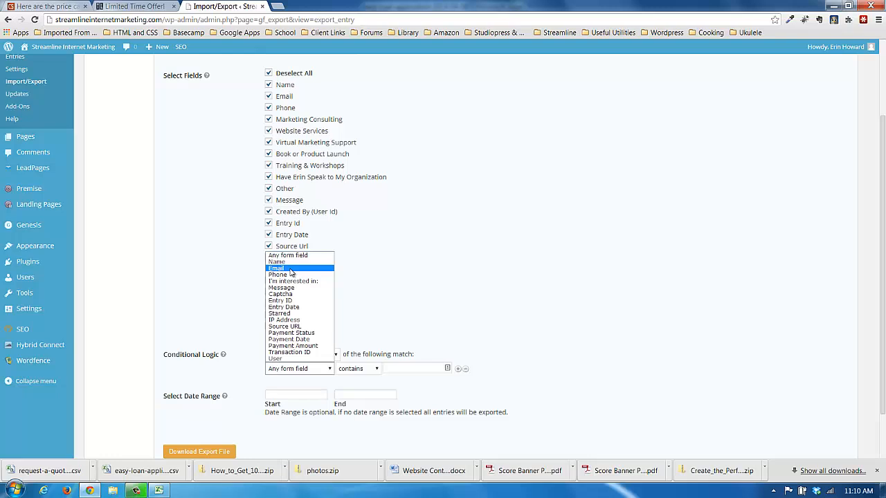
click(291, 273)
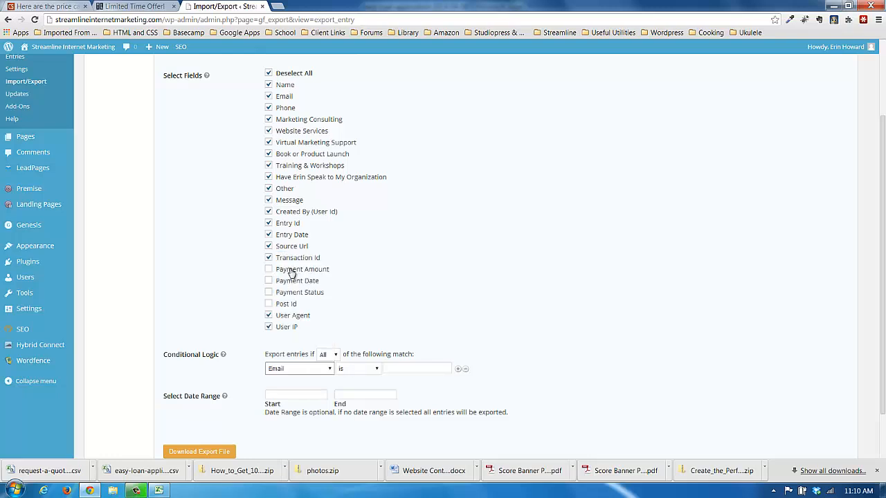
click(374, 373)
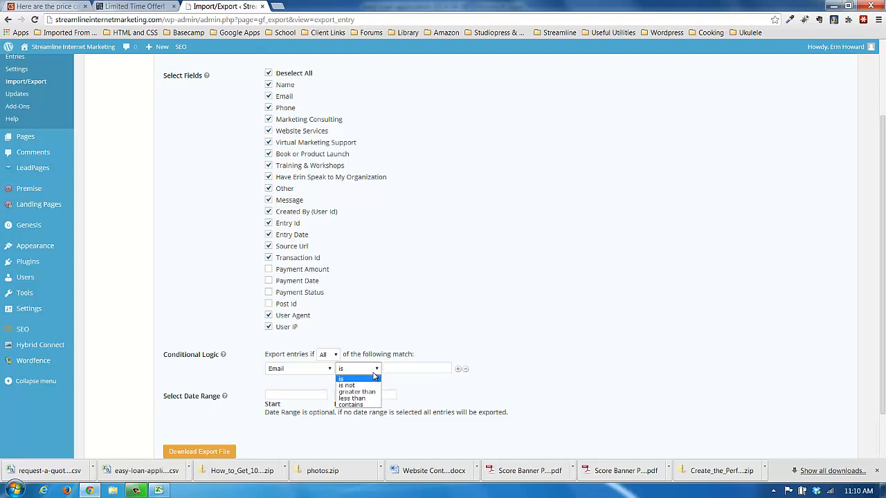
click(362, 407)
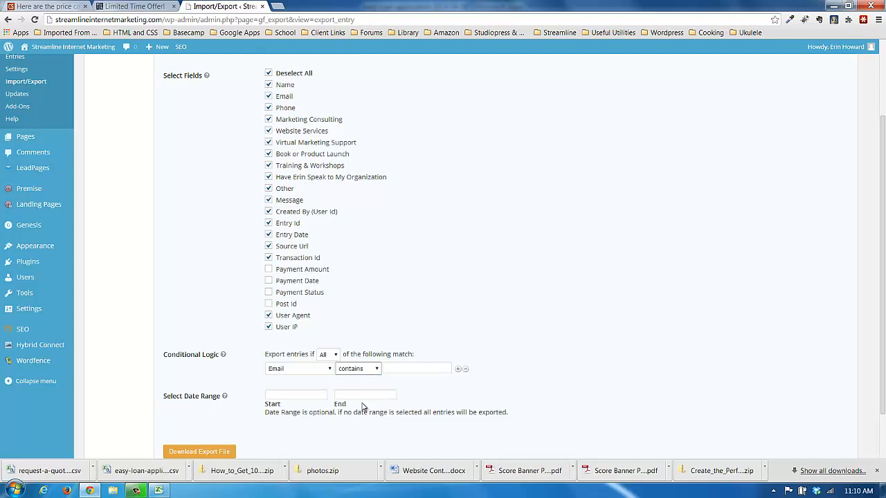
click(395, 368)
text(gmail.com)
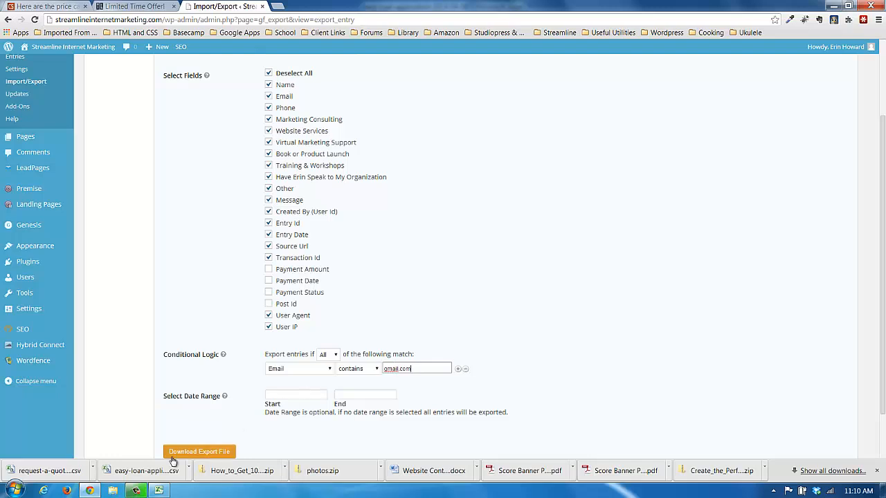
click(466, 371)
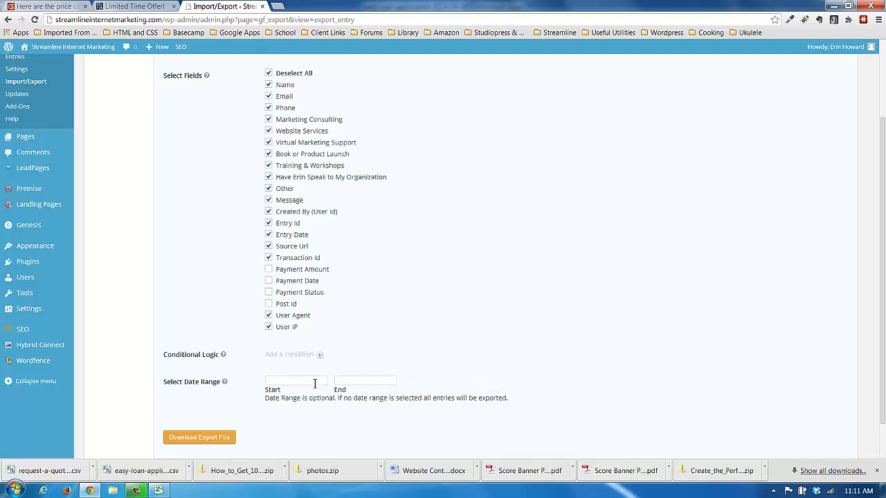
Set the export date range from 2014-01-01 to 2014-04-07 and download the export file
click(314, 381)
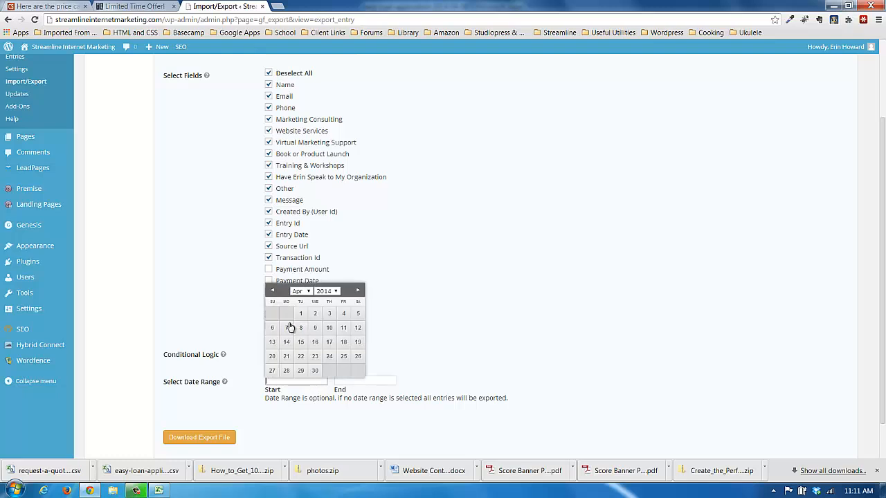
click(272, 291)
click(272, 292)
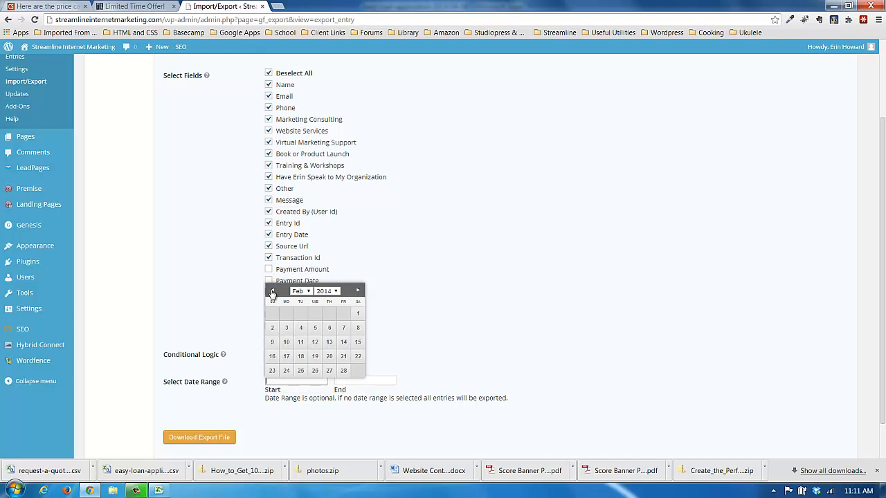
click(272, 291)
click(315, 316)
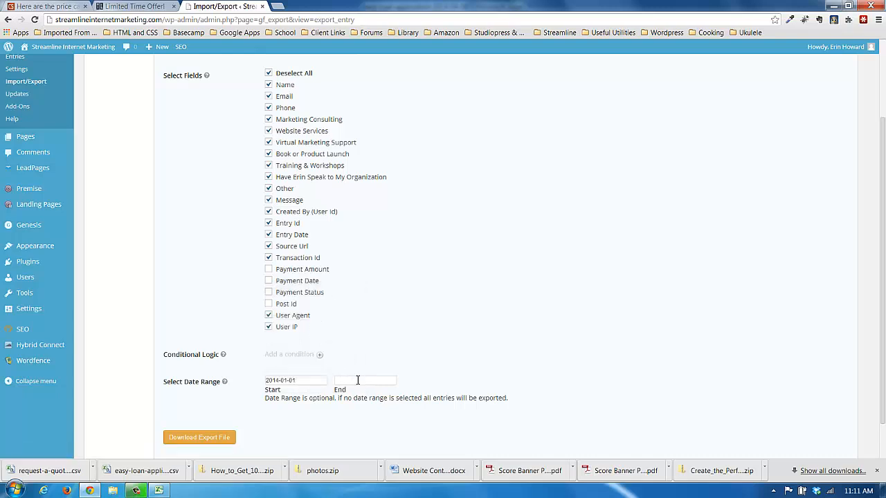
click(356, 381)
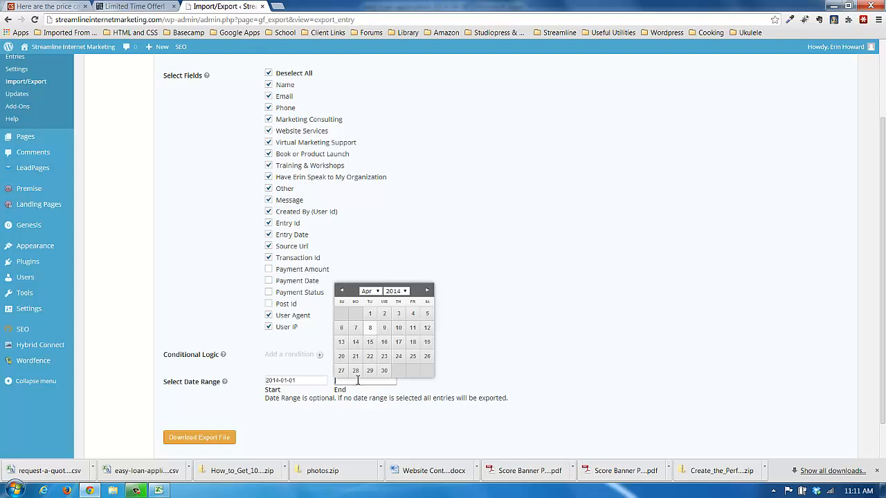
click(357, 328)
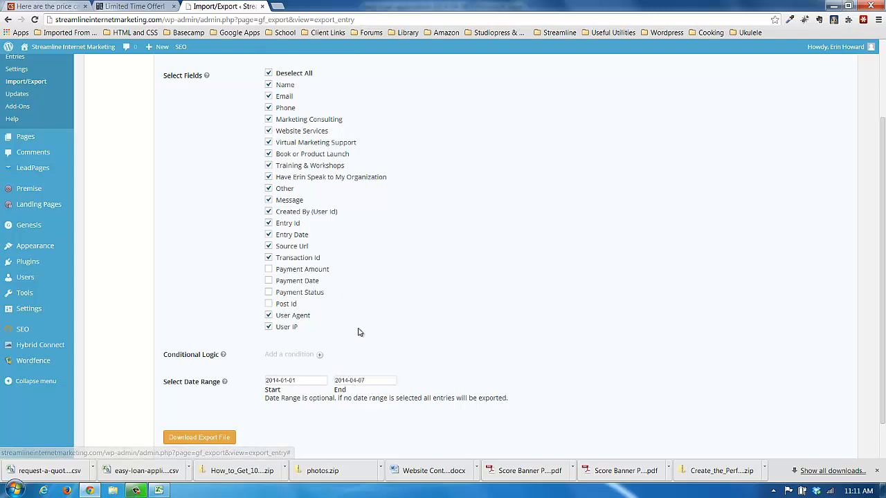
scroll(882, 292, down, 1)
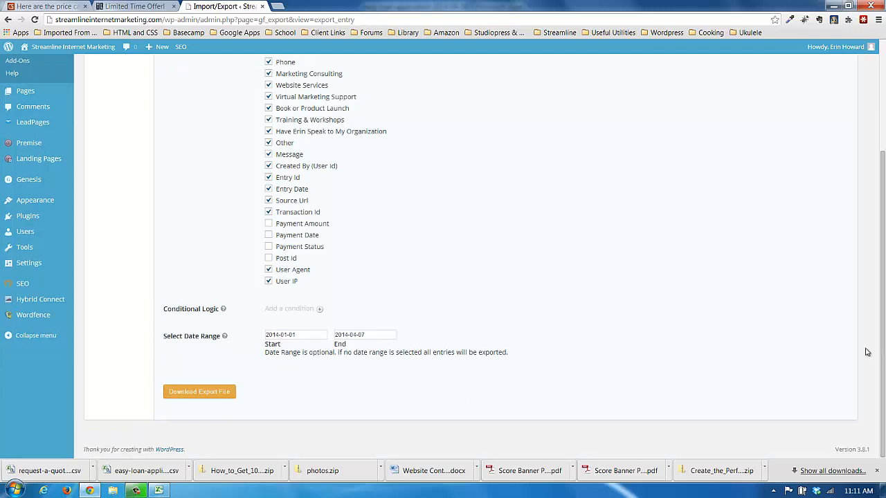
click(210, 395)
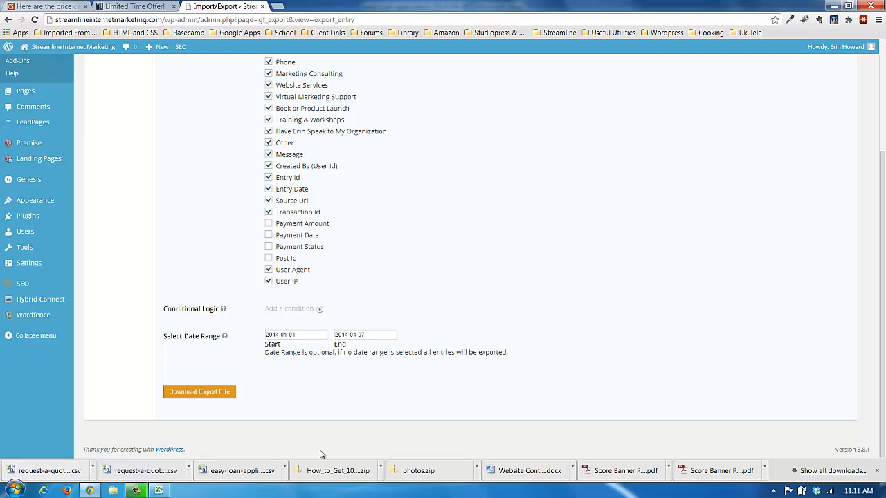
Switch to Excel and examine the columns of exported entries in the easy-loan-application-2014-04-08 sheet
click(159, 491)
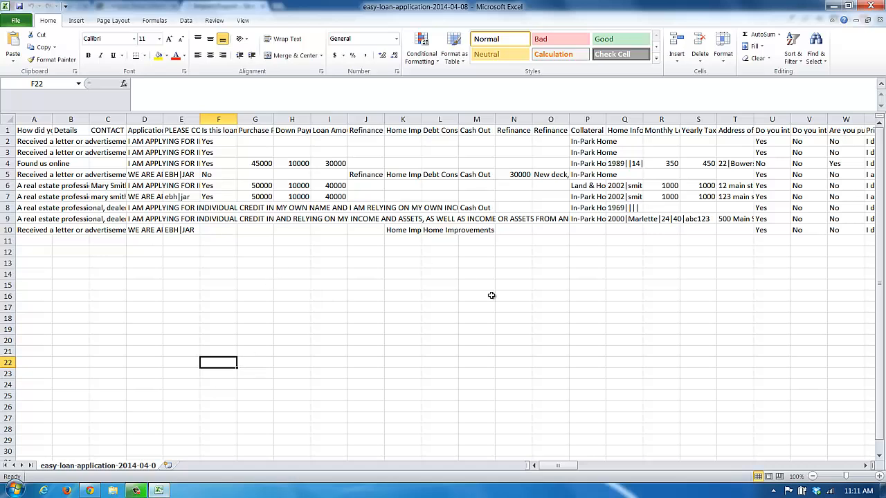
click(421, 311)
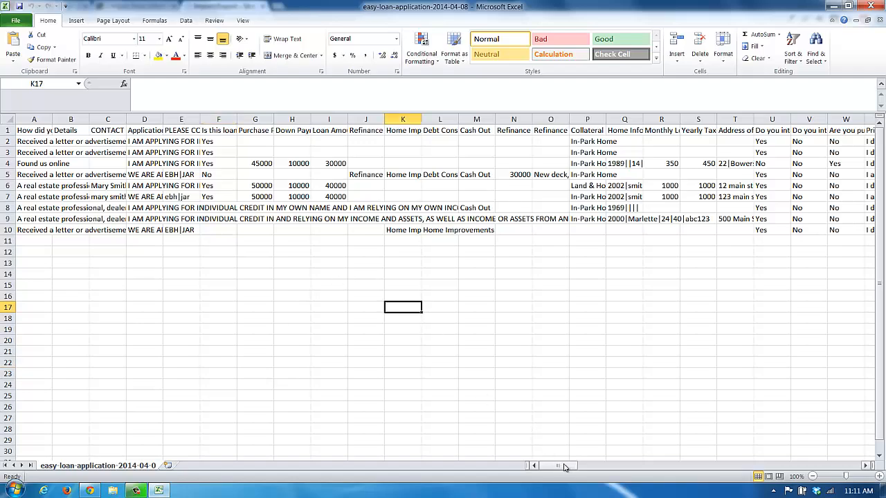
mouse_move(565, 467)
mouse_down()
mouse_move(769, 470)
mouse_move(561, 468)
mouse_up()
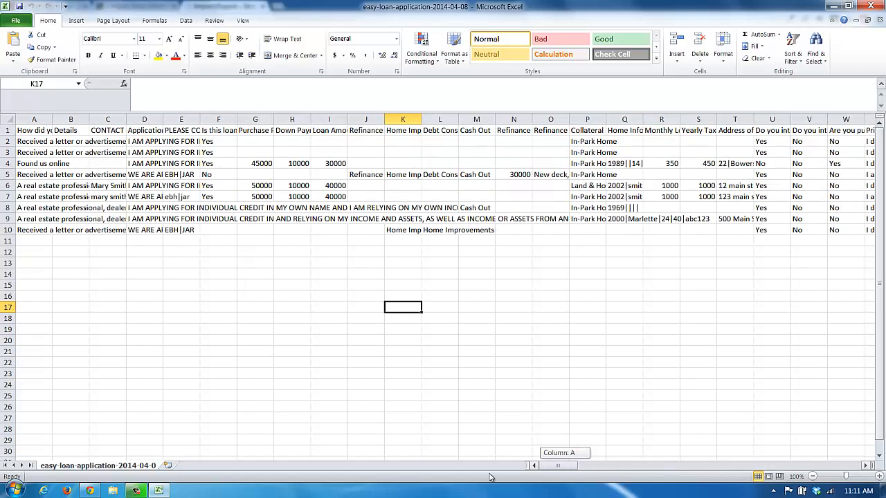
mouse_move(138, 491)
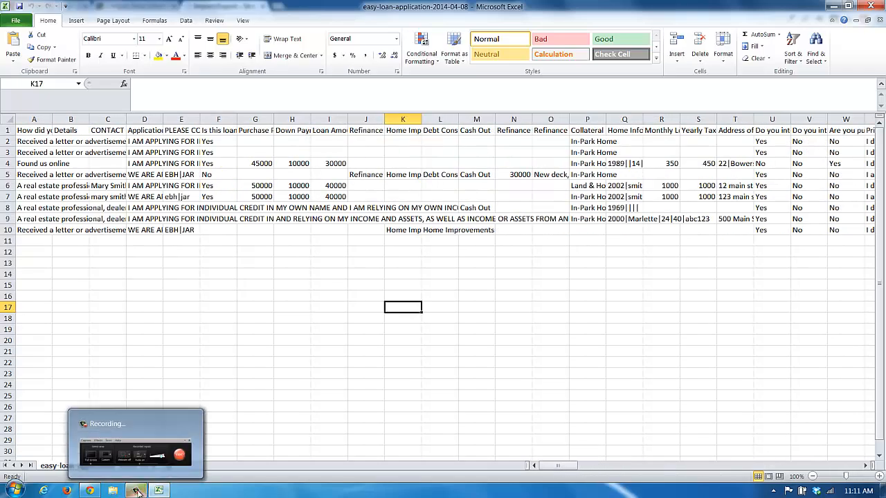